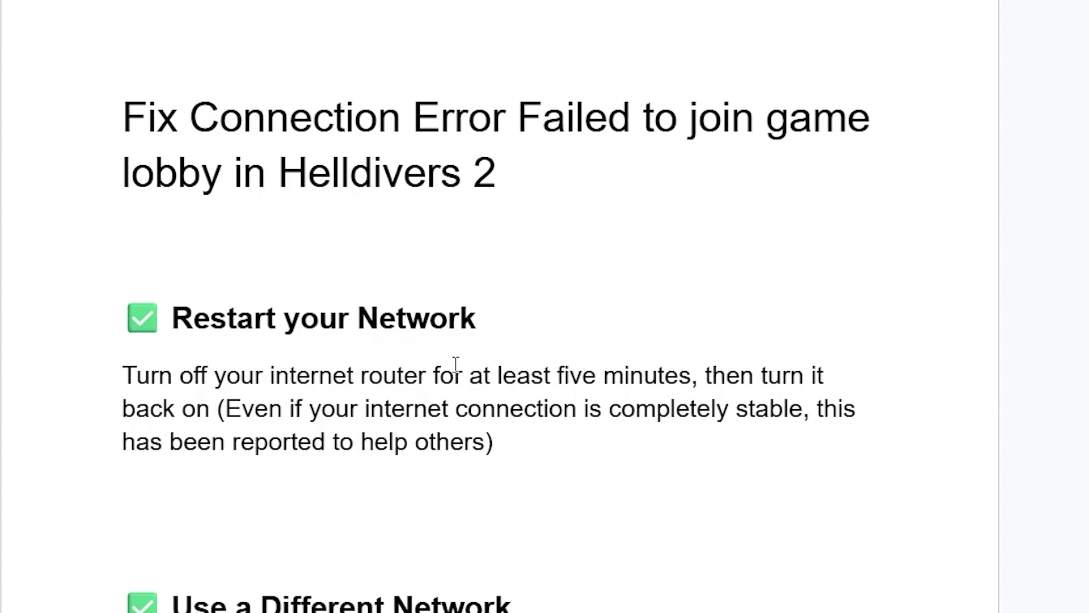
- Read through the network fixes in the Helldivers 2 troubleshooting document and minimize the open windows to reach the desktop
scroll(455, 363, down, 5)
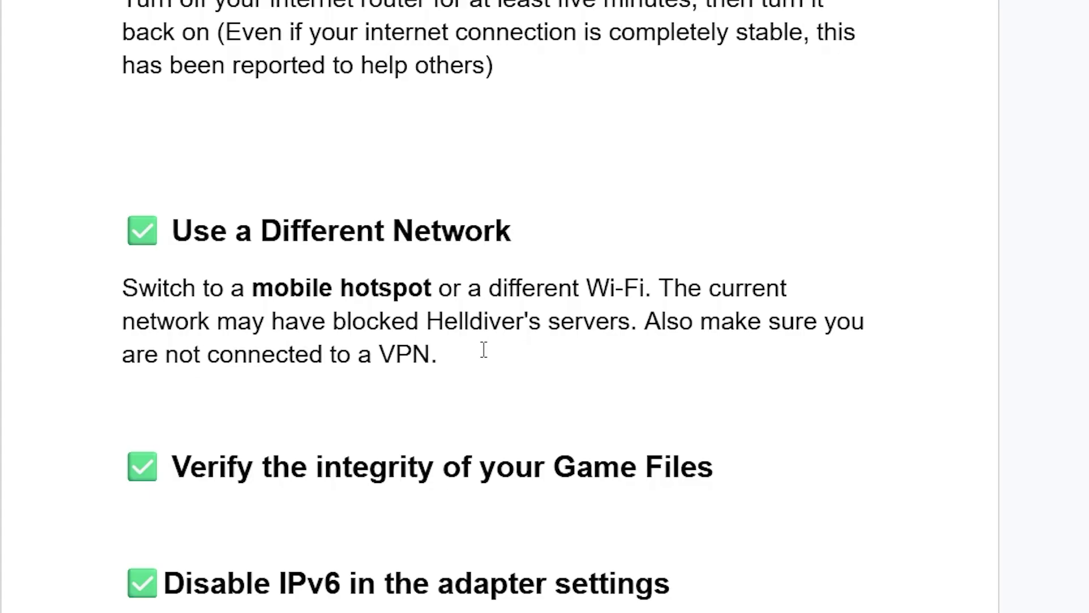
scroll(483, 348, down, 5)
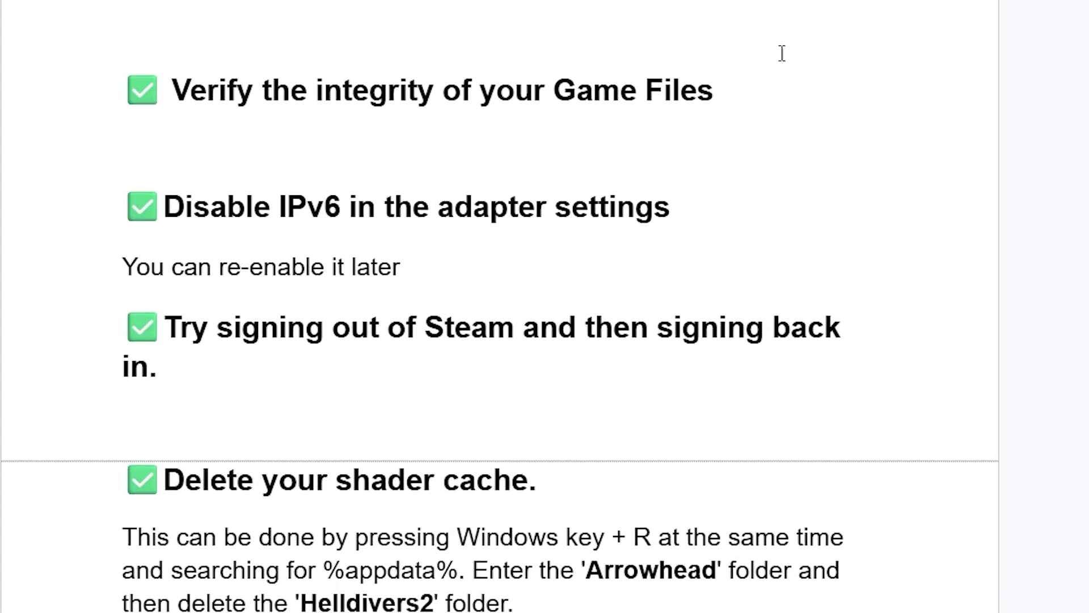
click(1006, 13)
click(1006, 12)
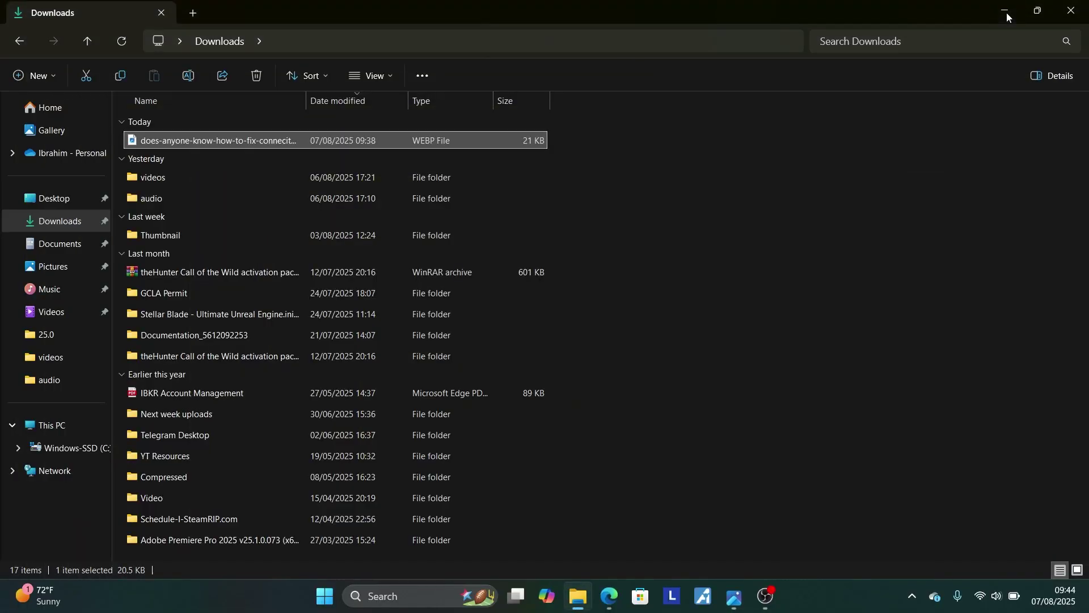
click(1010, 13)
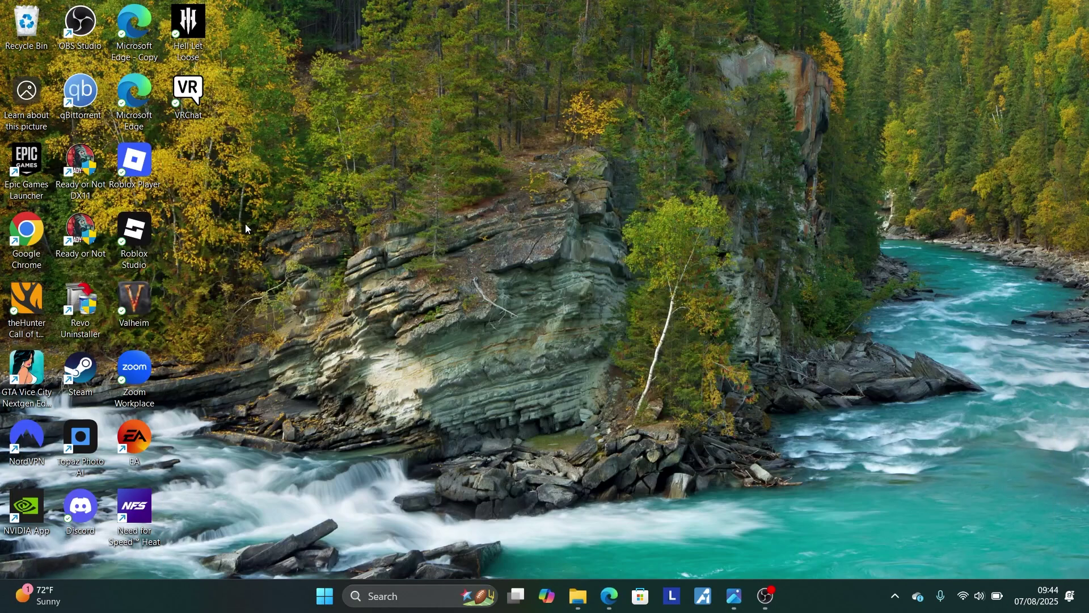
- Open Steam and view Valheim's Installed Files properties, where the integrity of the game files can be verified
double_click(93, 383)
mouse_move(135, 35)
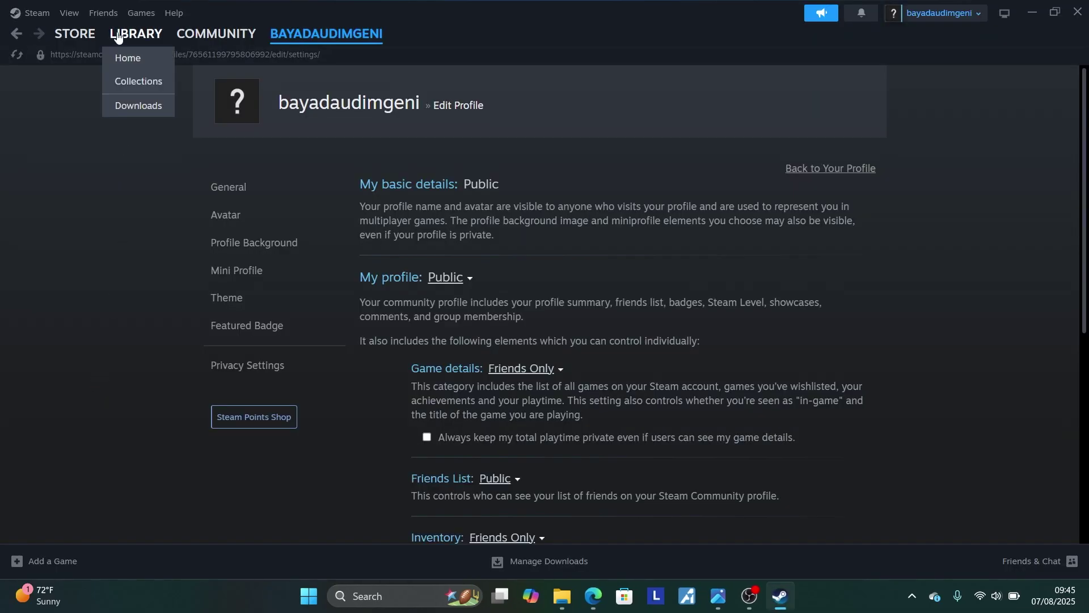
click(128, 59)
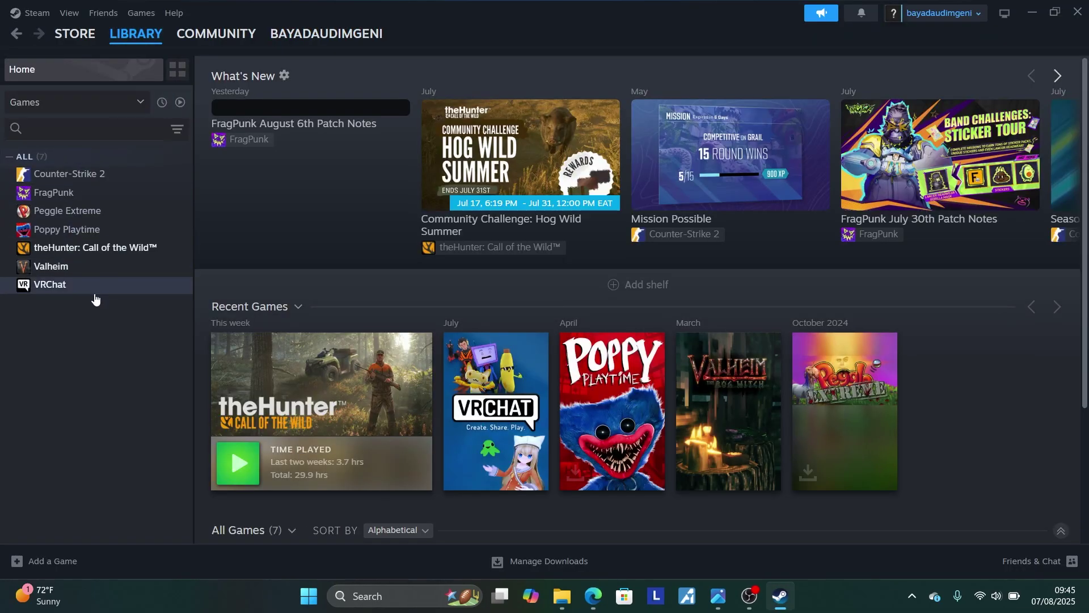
click(77, 267)
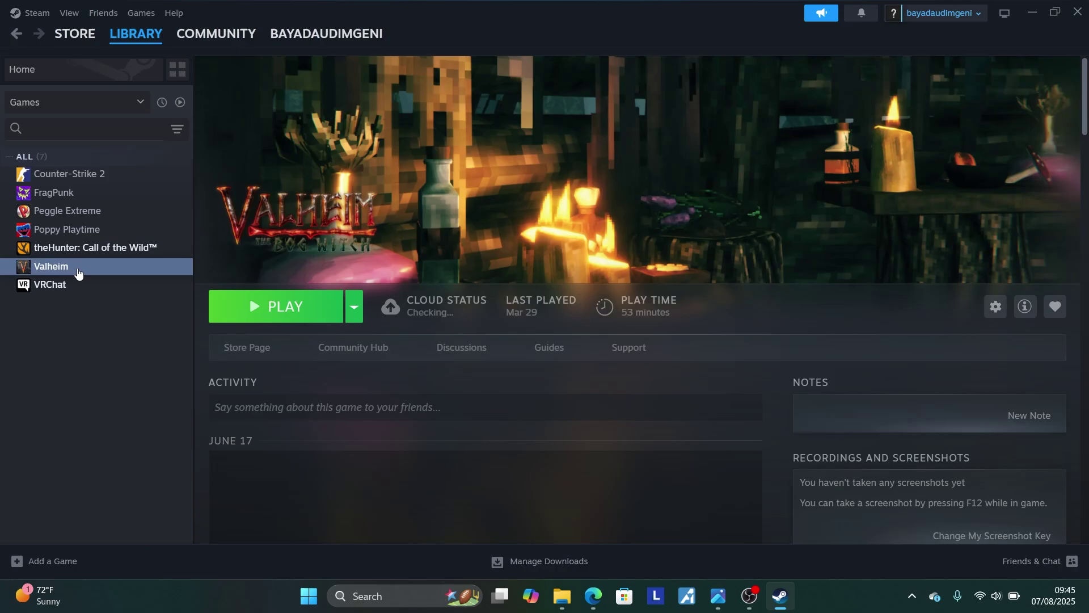
right_click(77, 268)
click(117, 376)
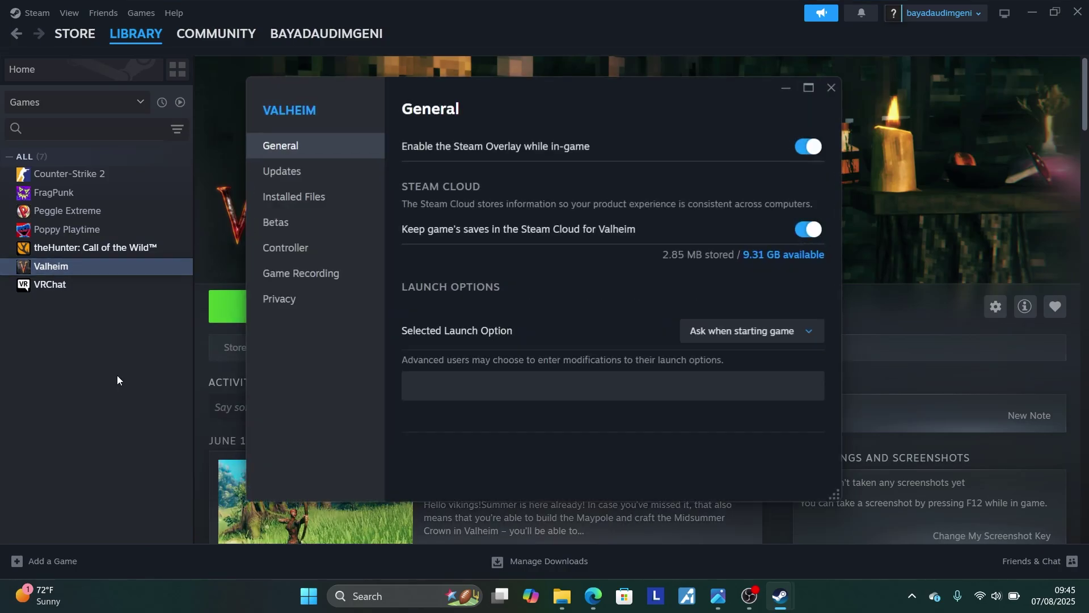
click(294, 197)
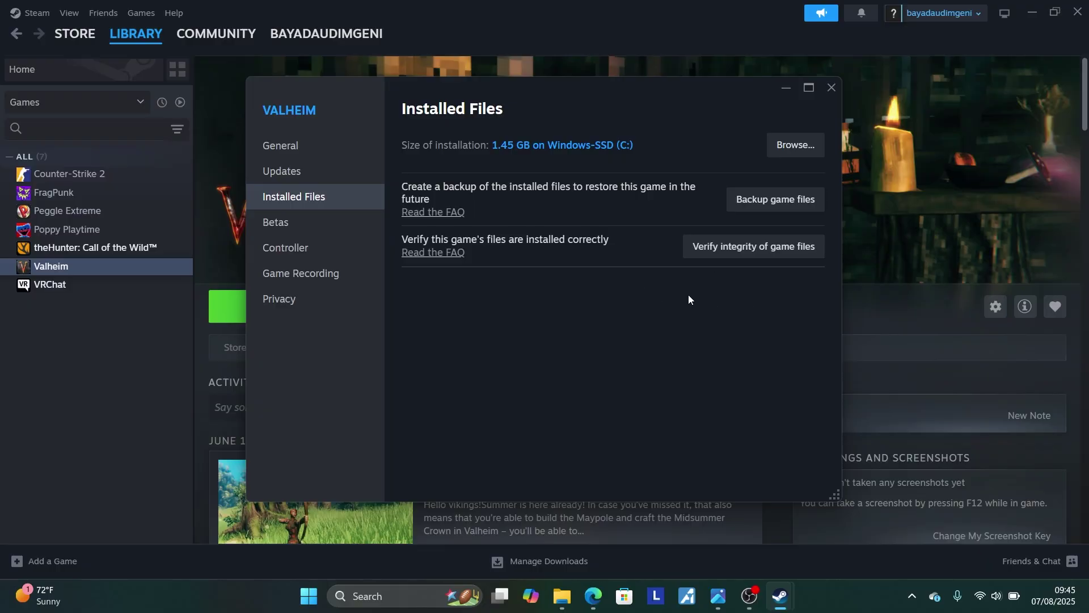
click(831, 87)
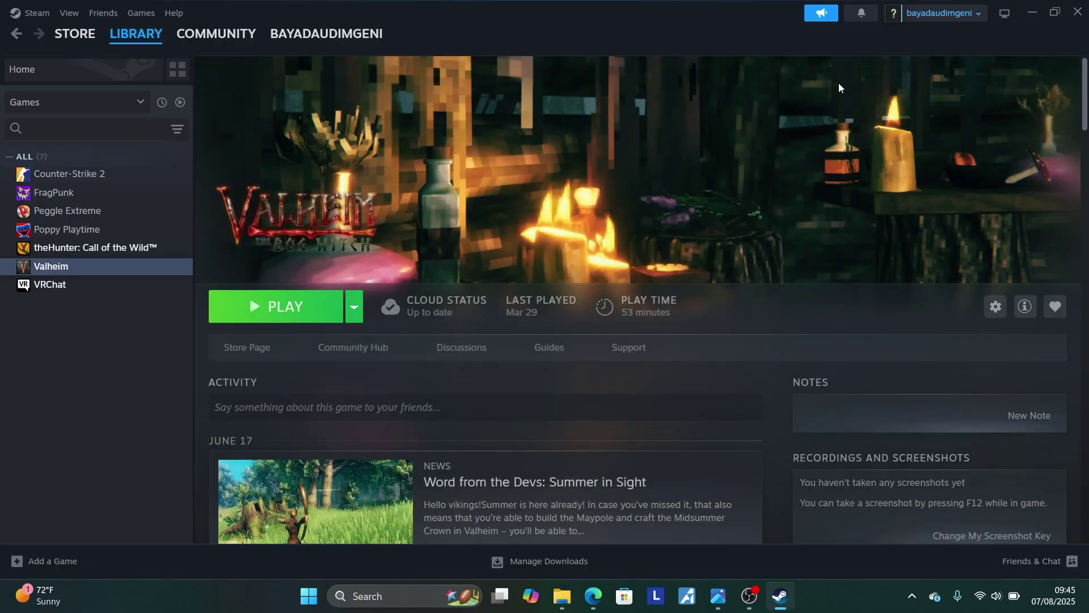
click(1032, 10)
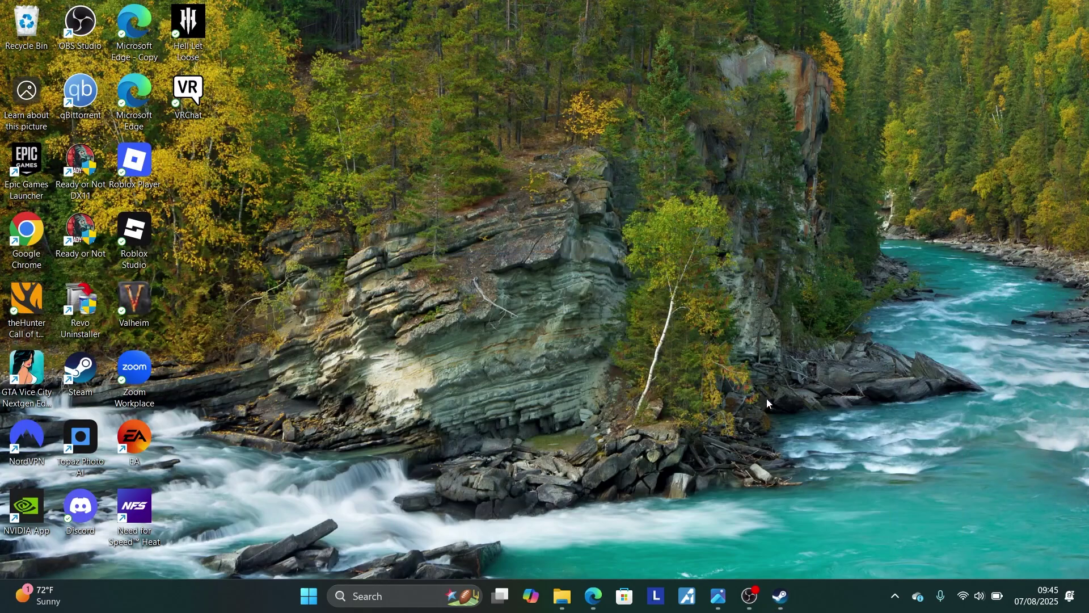
- View the connection error screenshot in Photos and switch back to the troubleshooting document in Edge
click(718, 596)
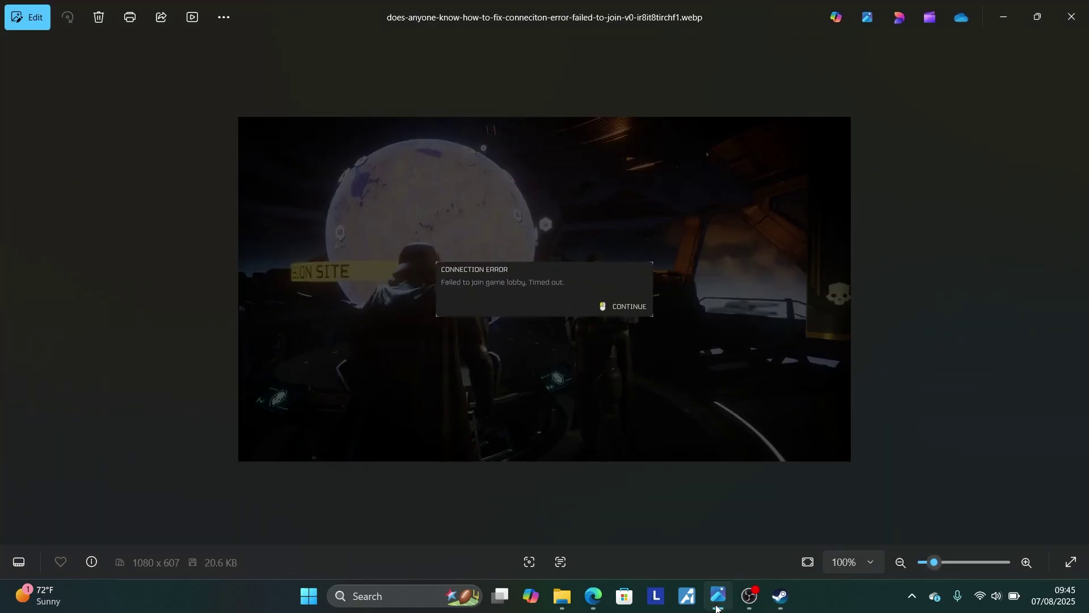
click(592, 598)
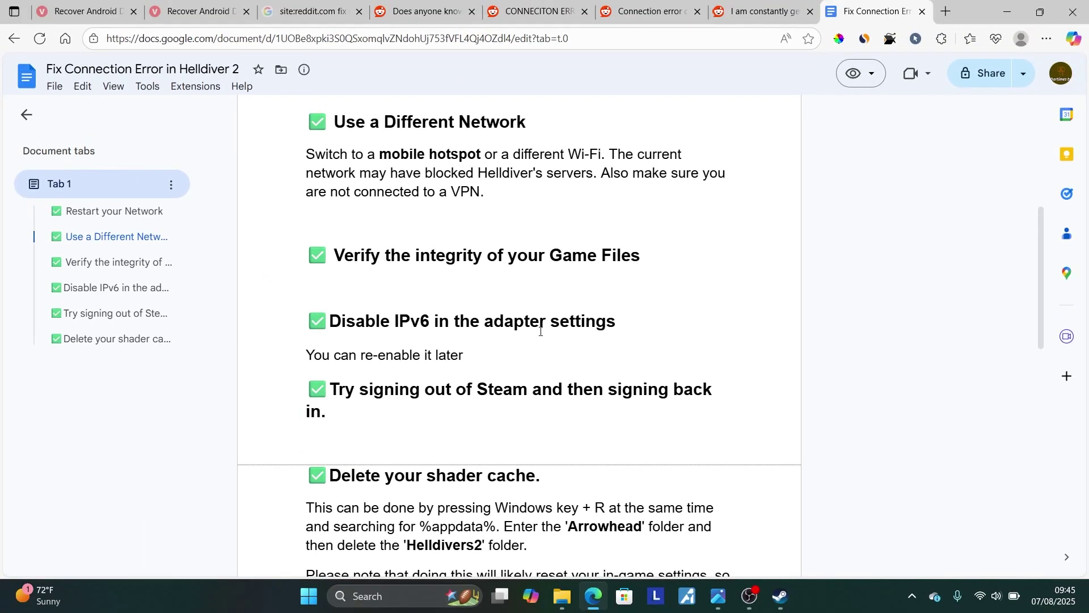
- Open the Wi-Fi adapter's additional options from the Wi-Fi hardware properties in Windows Settings
key(super+i)
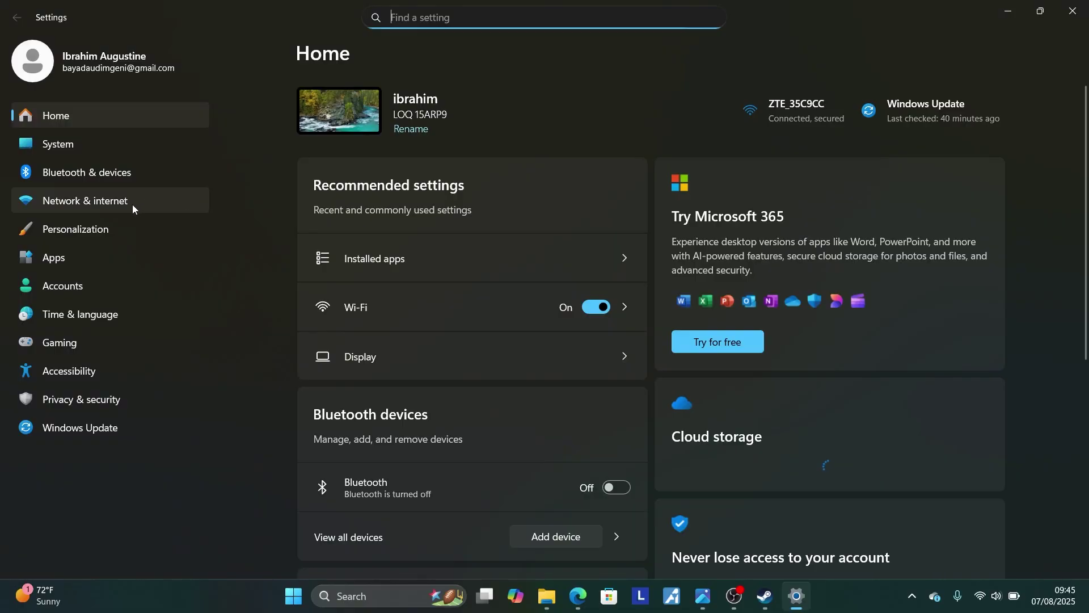
click(127, 200)
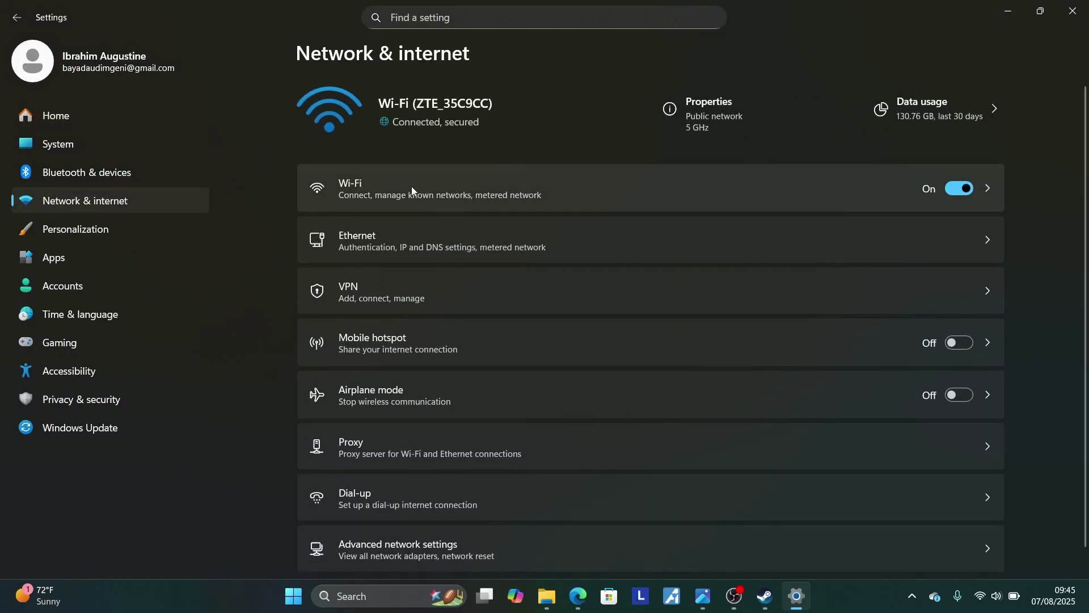
click(445, 190)
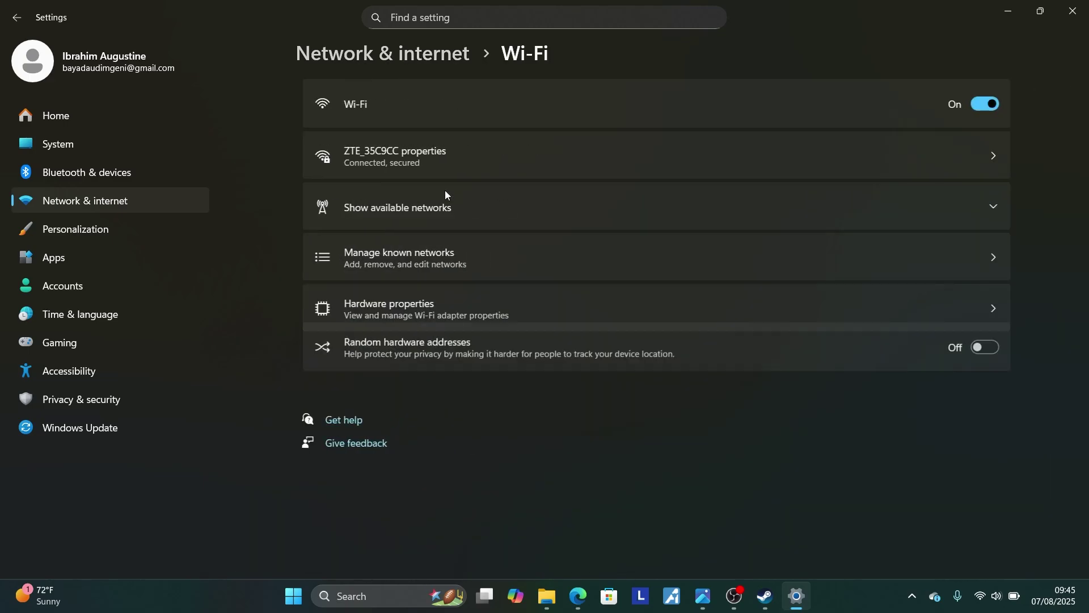
click(417, 313)
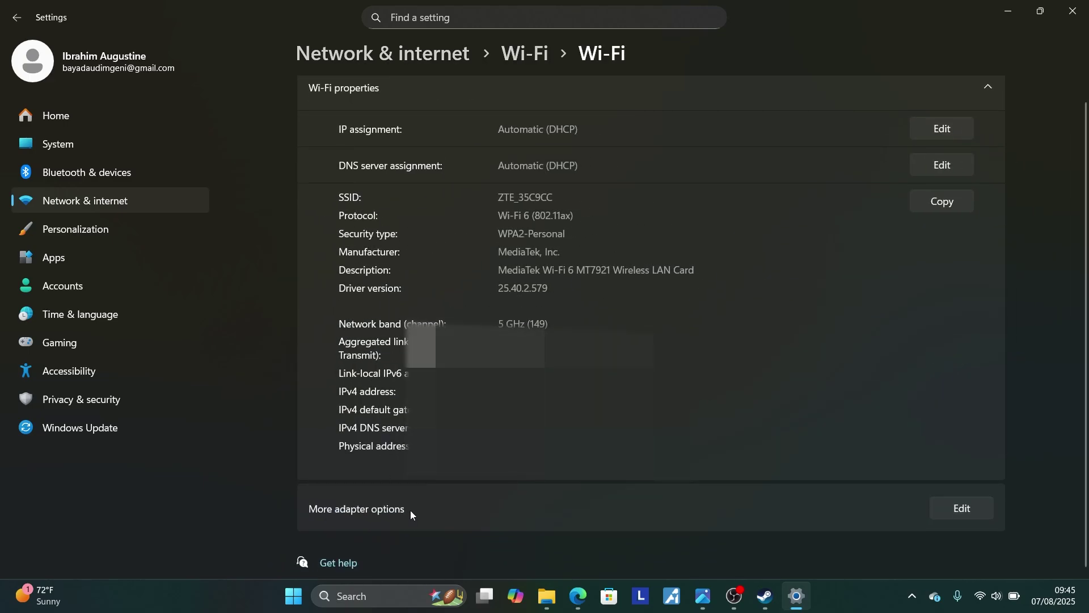
click(958, 511)
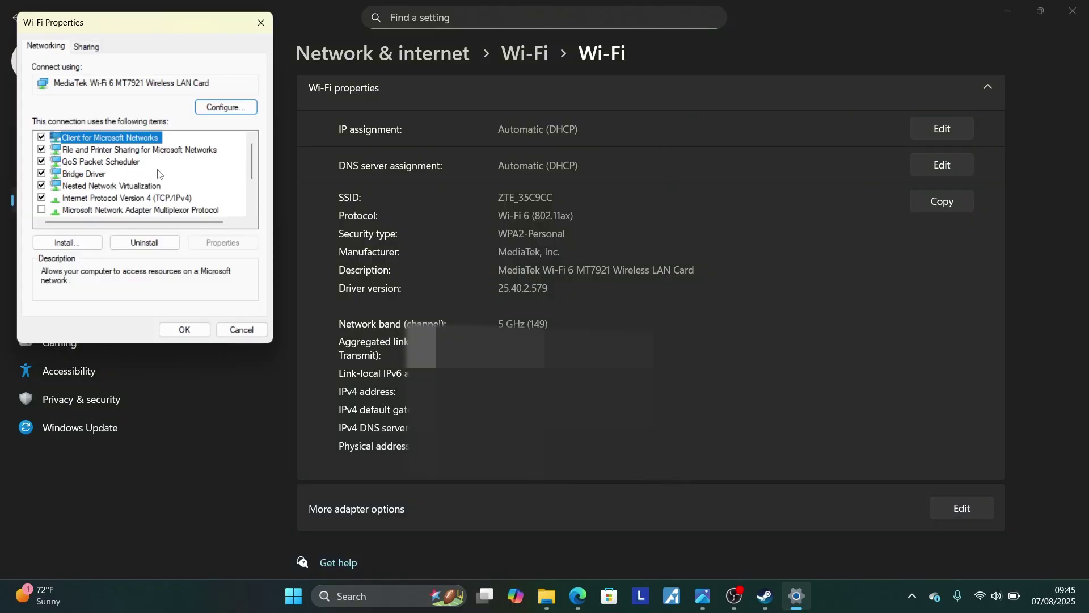
- Disable Internet Protocol Version 6 (TCP/IPv6) for the Wi-Fi adapter, apply the change and close Windows Settings
scroll(158, 174, down, 2)
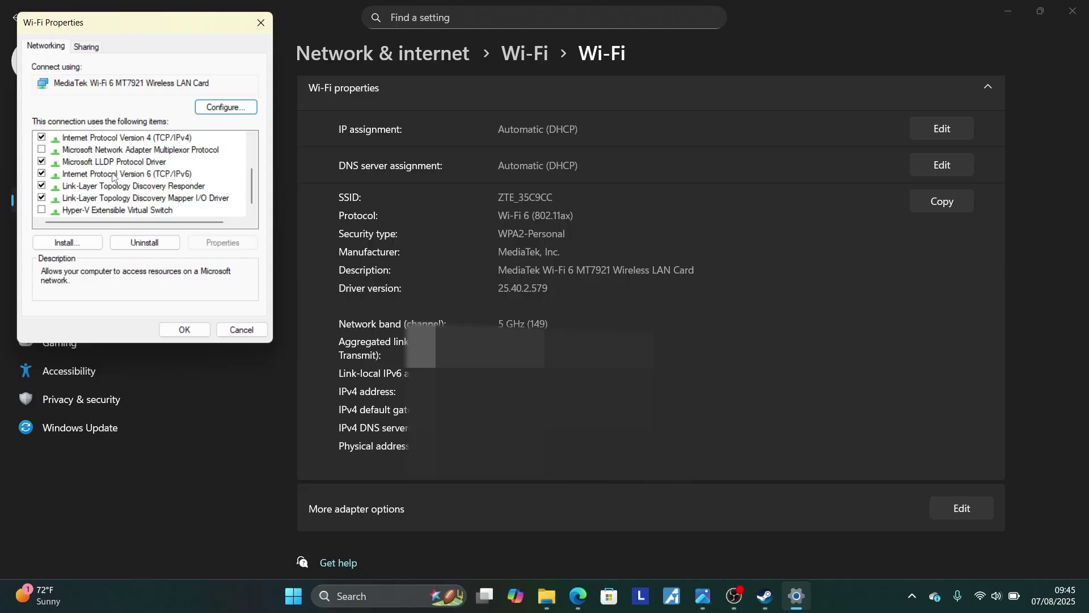
click(150, 174)
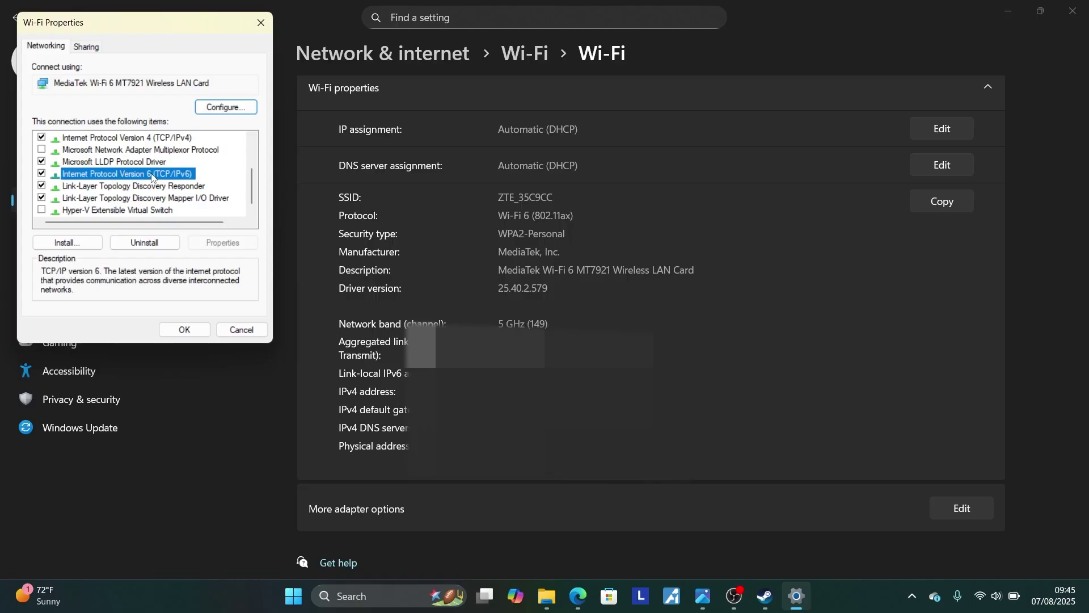
click(42, 174)
click(184, 329)
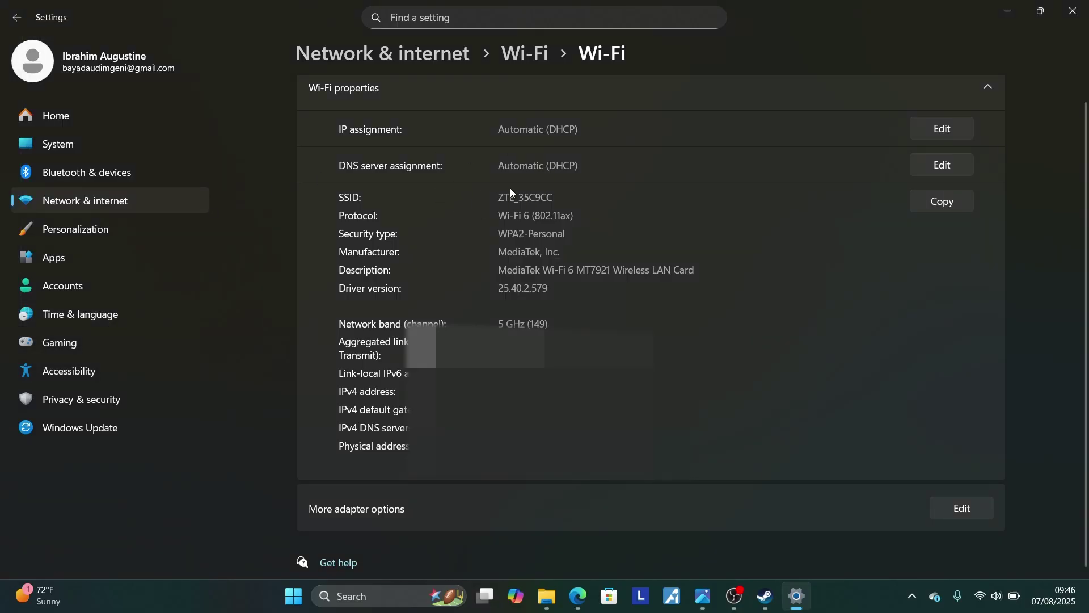
click(1072, 12)
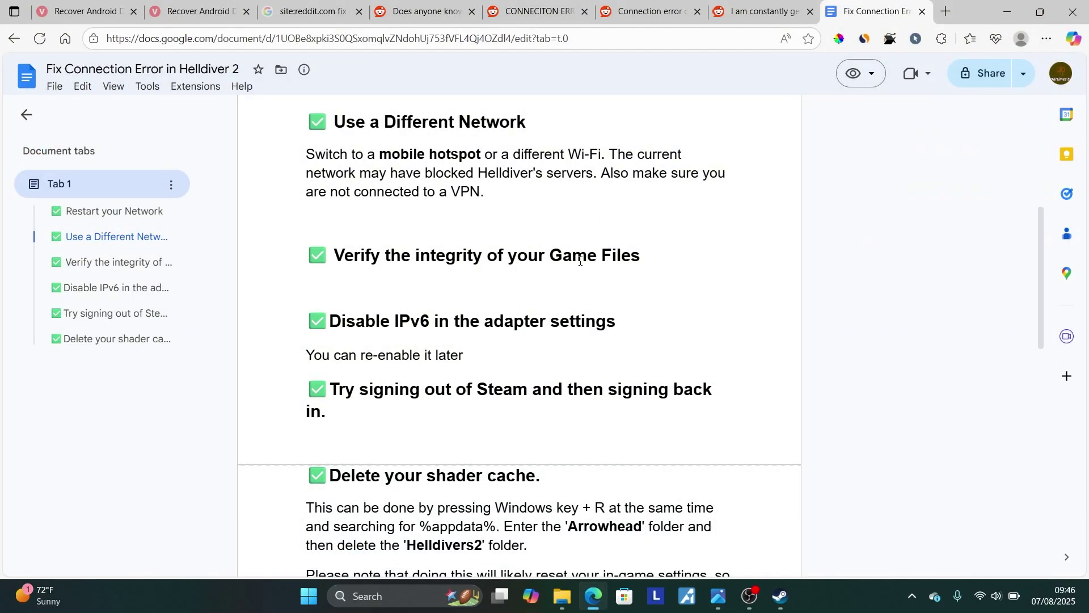
- Check the troubleshooting document for the sign-out advice, and locate the option to sign out of the account in Steam
scroll(573, 281, up, 3)
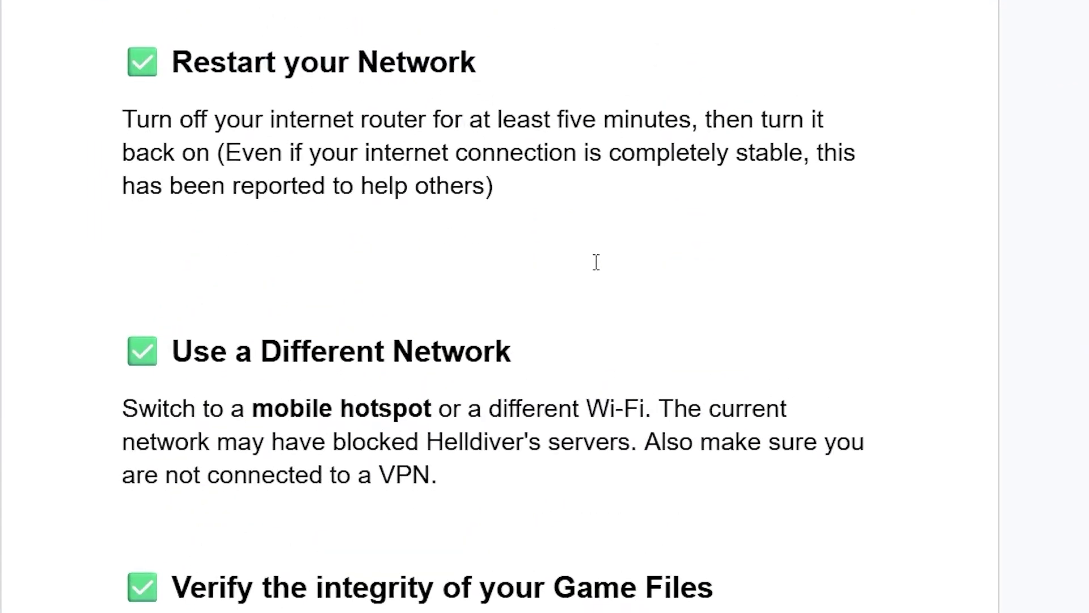
scroll(573, 280, down, 3)
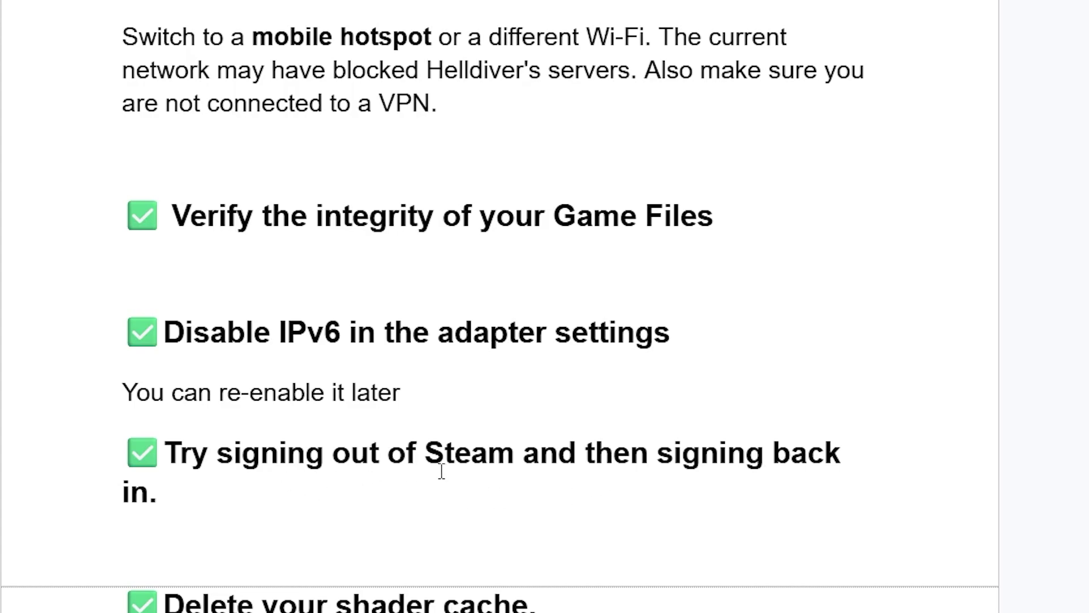
click(780, 595)
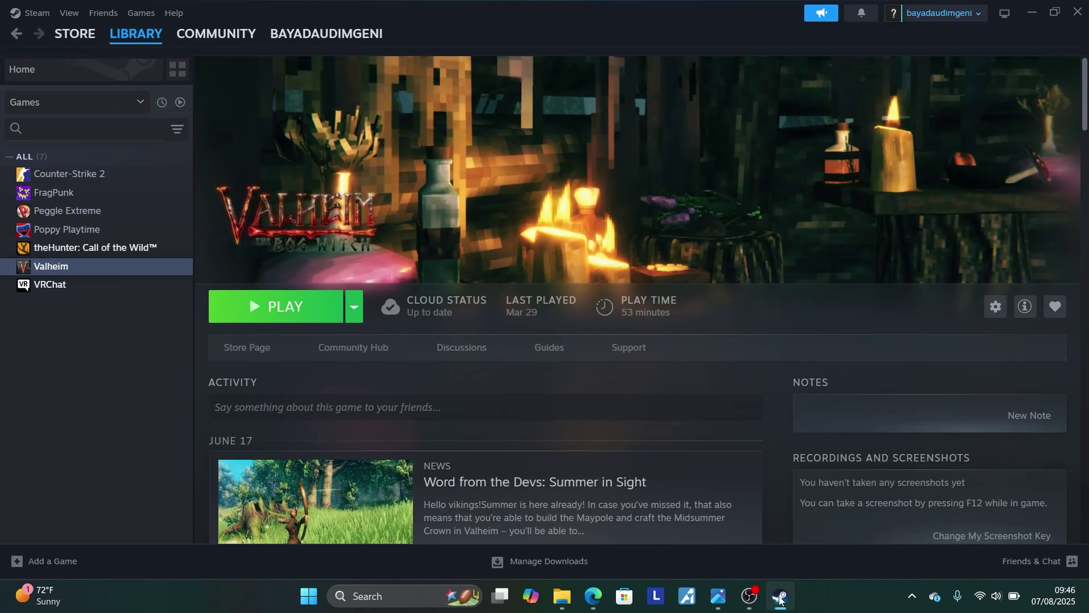
click(953, 13)
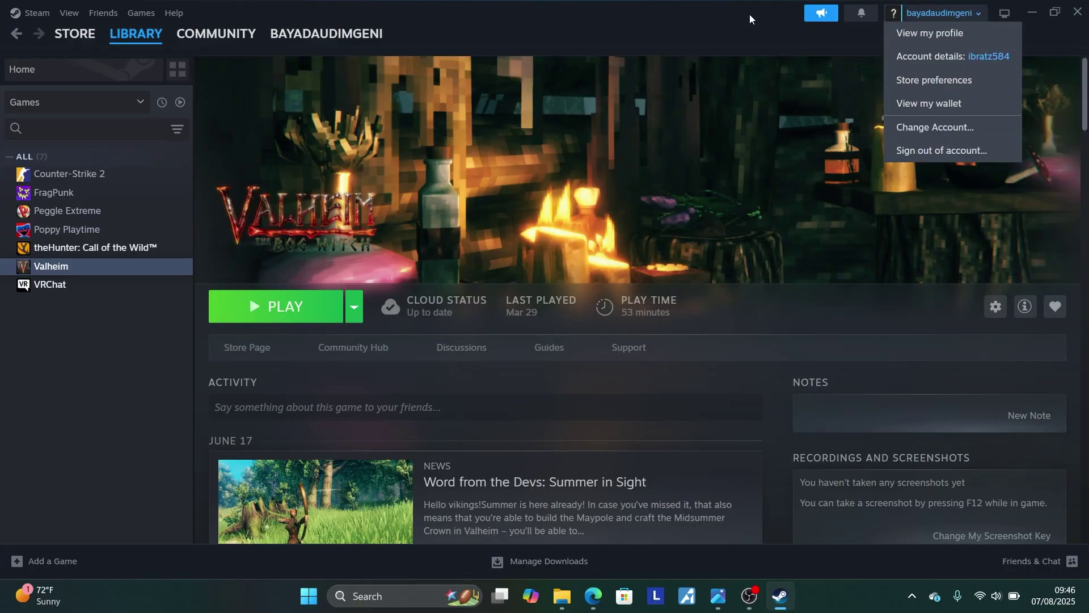
click(945, 19)
click(1027, 13)
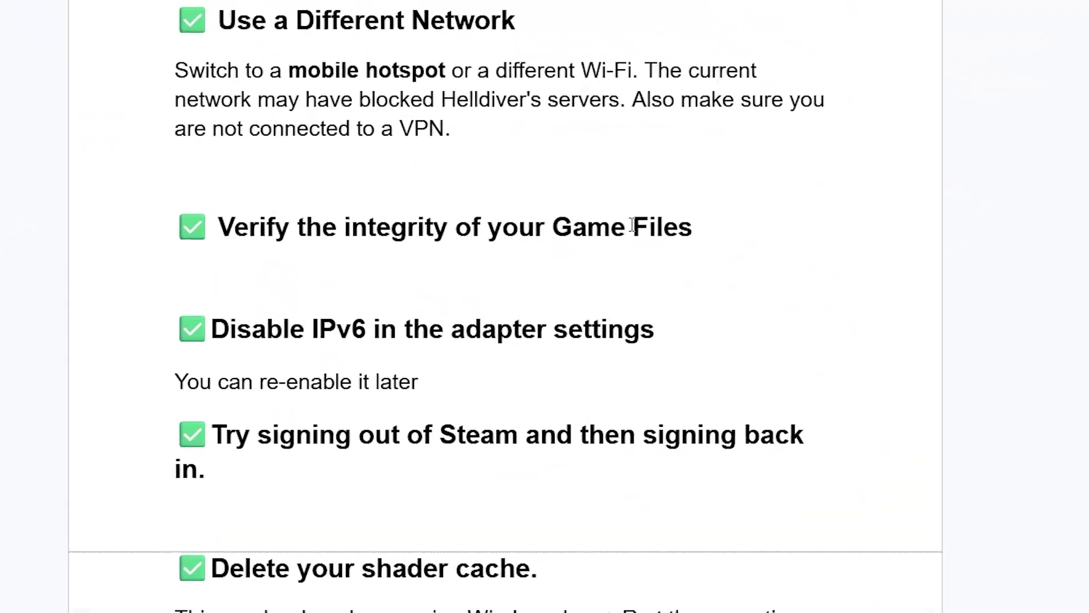
- Review the troubleshooting document down to its instructions for deleting the shader cache
scroll(631, 226, up, 8)
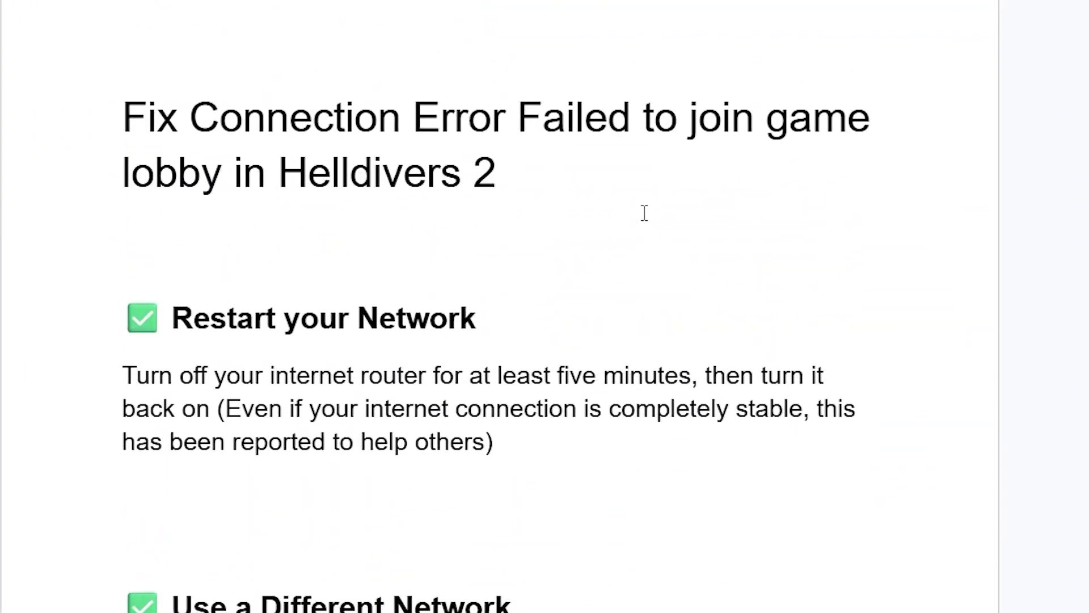
scroll(632, 226, down, 3)
scroll(644, 213, down, 15)
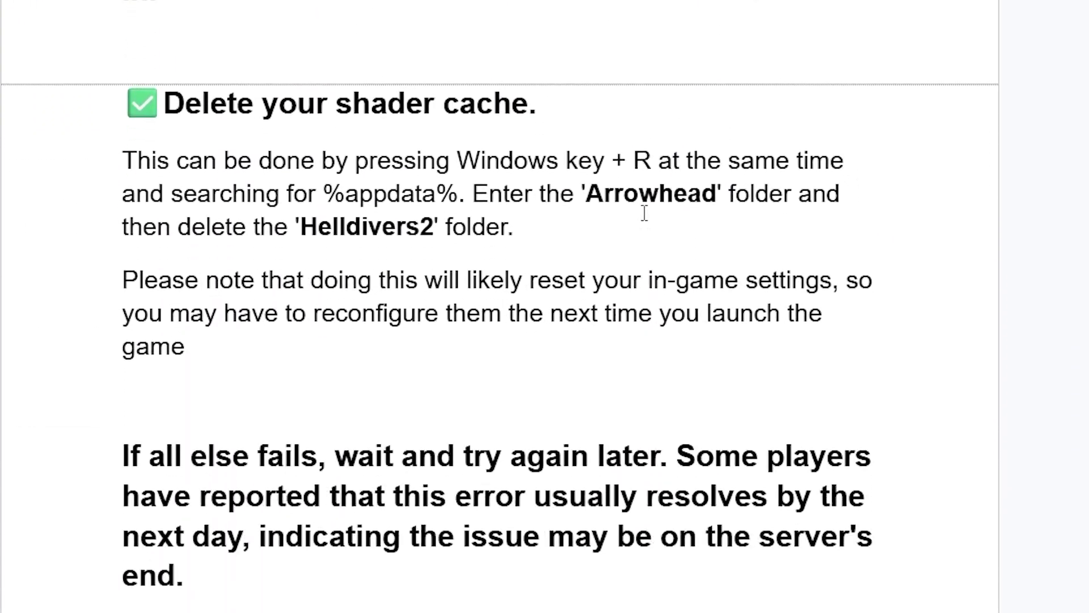
scroll(635, 198, up, 2)
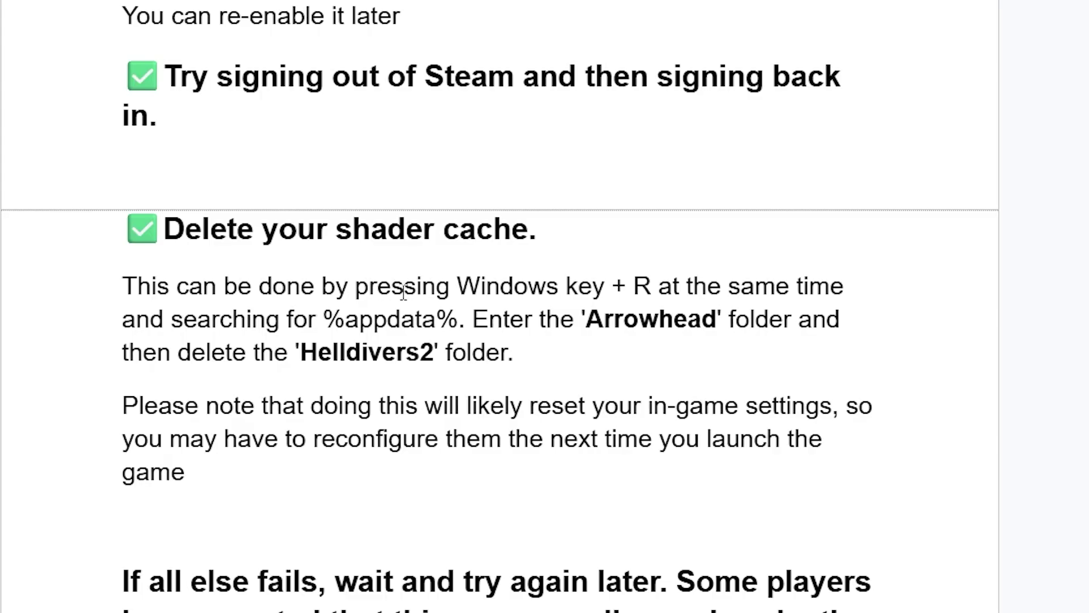
- Open the %appdata% folder through the Windows Run dialog
key(super+r)
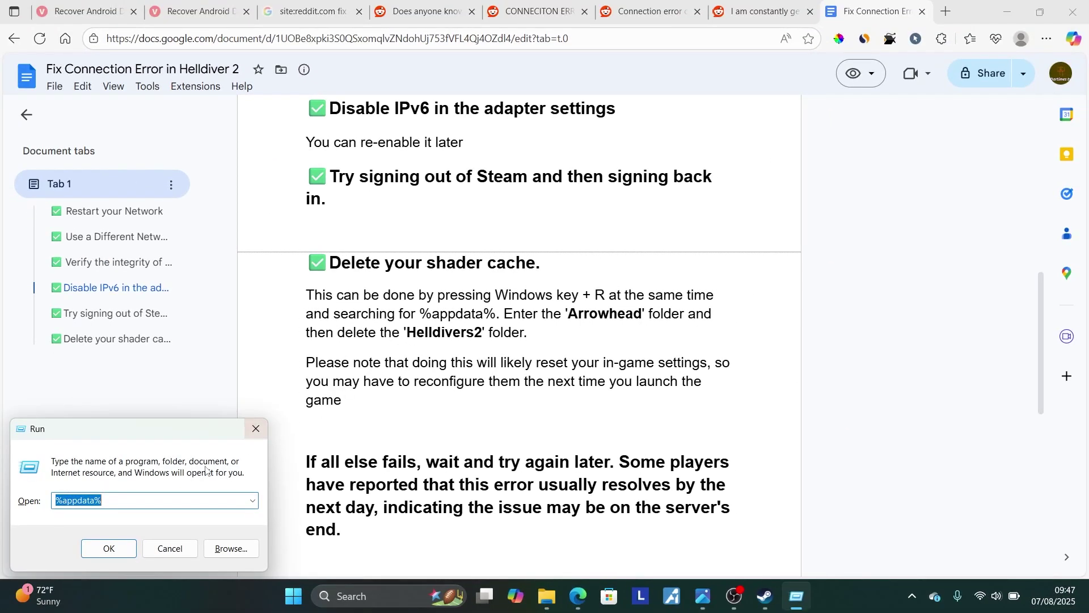
click(179, 497)
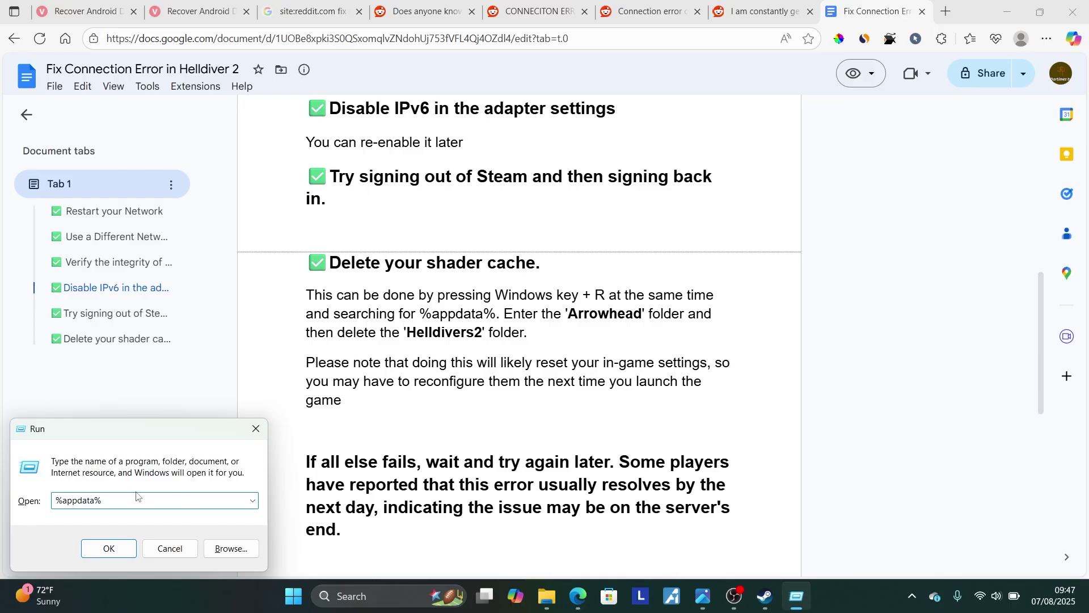
click(116, 547)
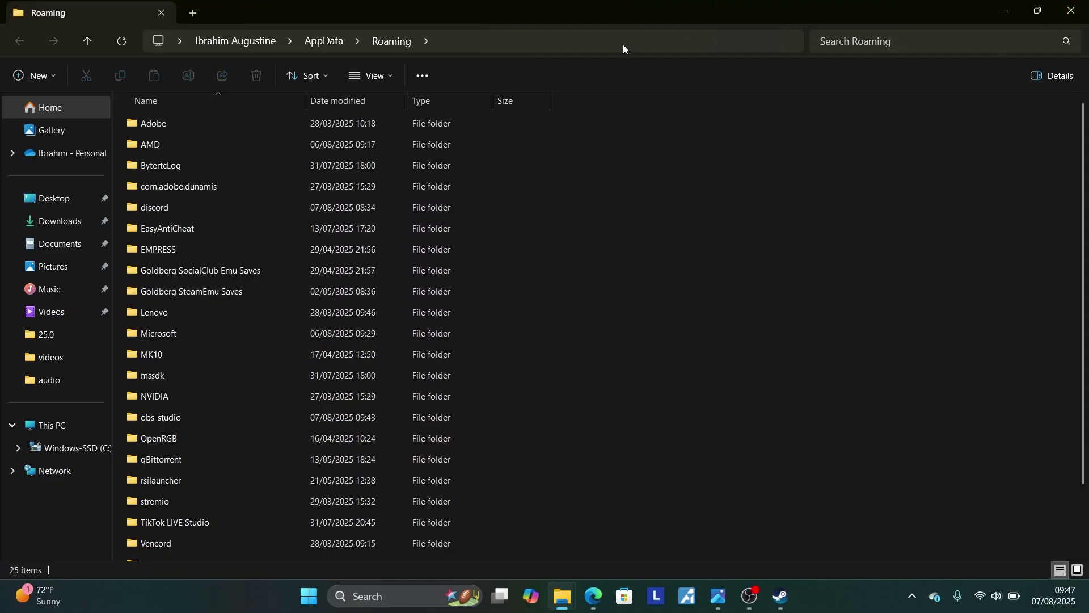
- Switch back to the troubleshooting document and review the closing advice, the related Reddit thread and the list of fixes
key(alt+Tab)
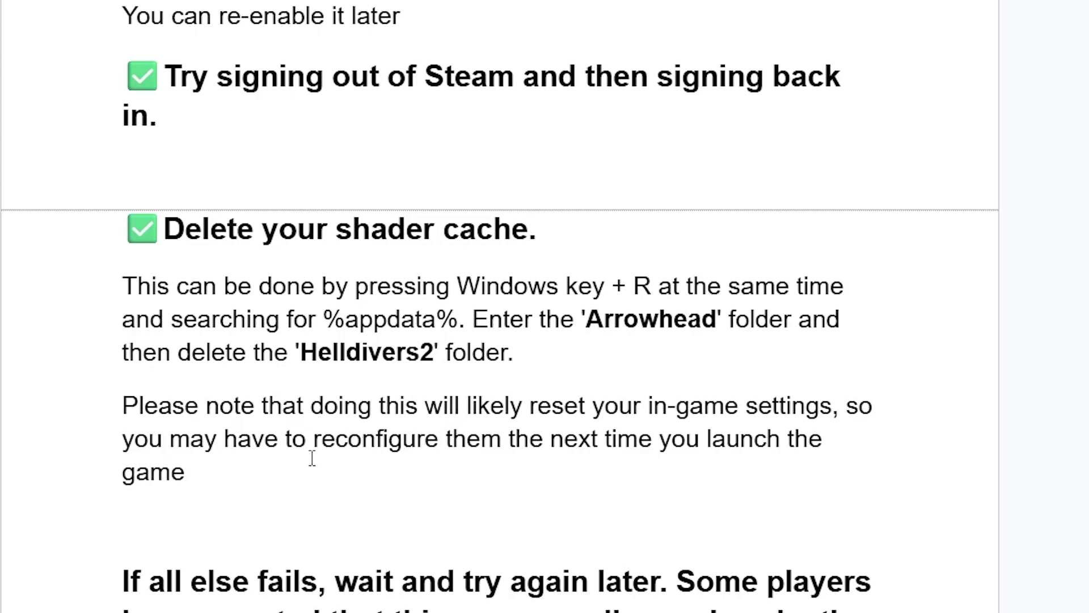
scroll(284, 475, down, 4)
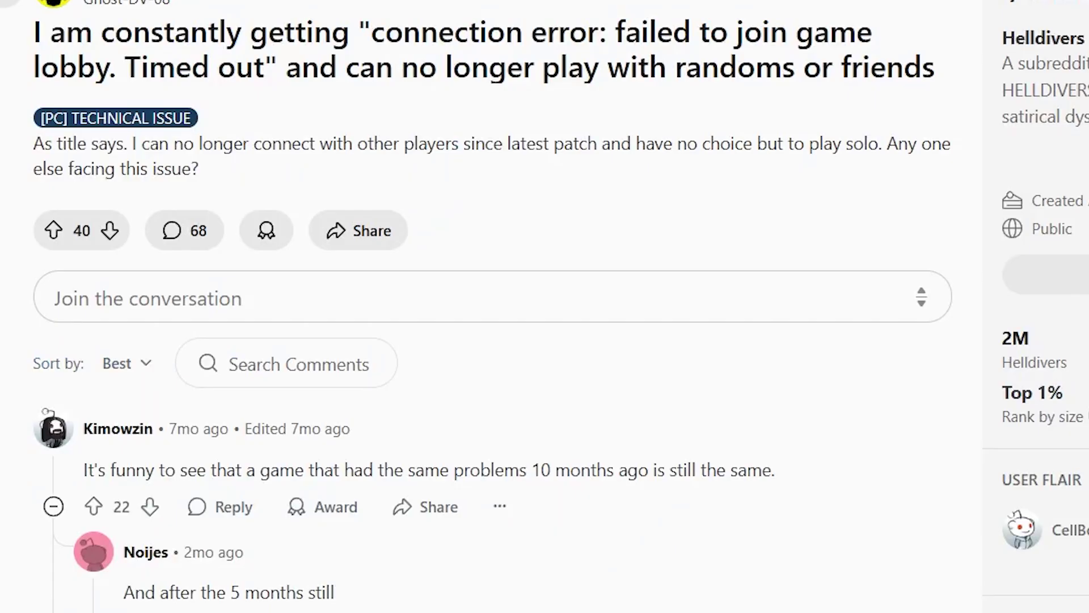
scroll(445, 29, up, 1)
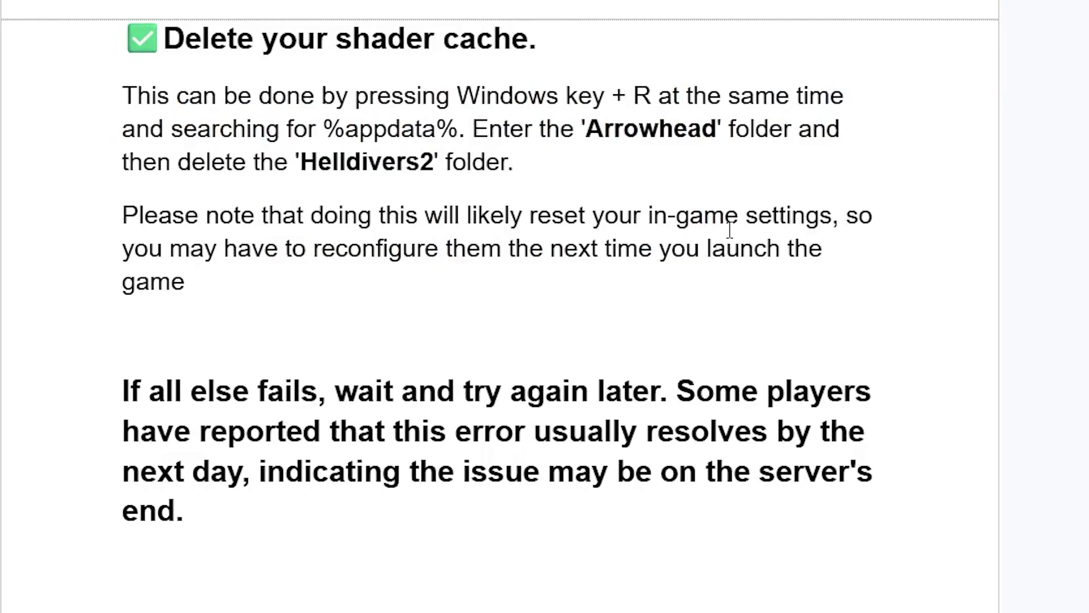
scroll(730, 229, up, 15)
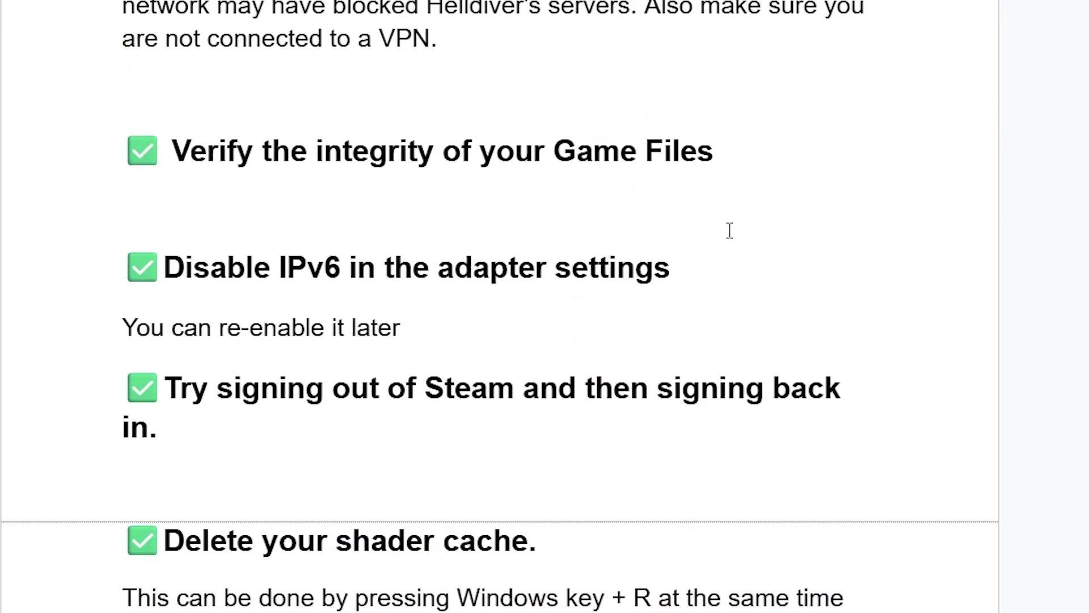